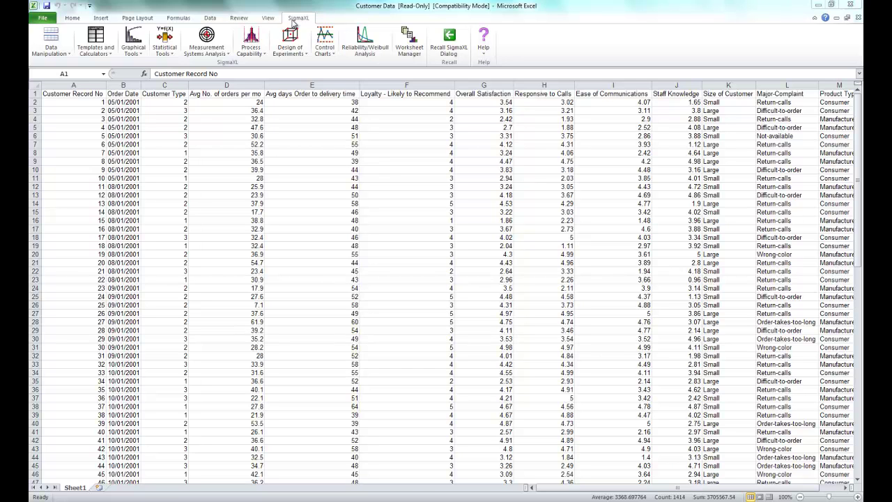
# - Launch SigmaXL's 2 Sample t-Test on the Customer Data range $A$1:$N$101
pyautogui.click(163, 43)
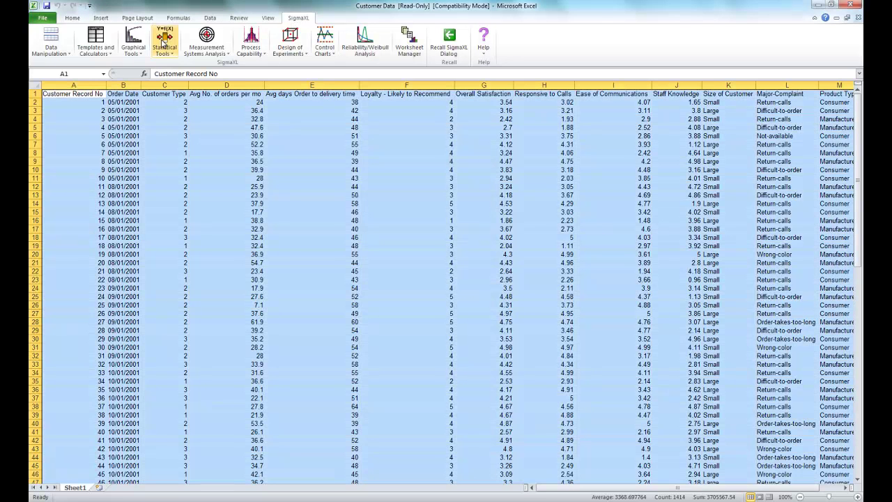
pyautogui.click(164, 44)
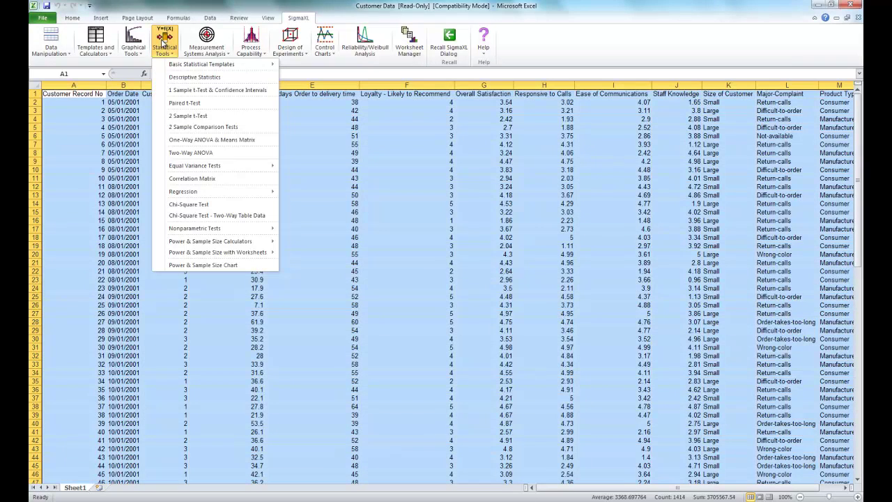
pyautogui.click(187, 115)
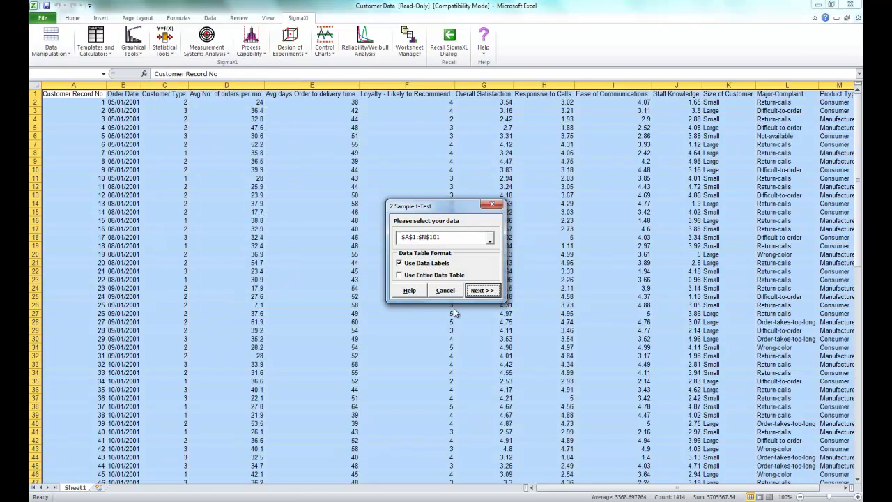
pyautogui.click(473, 292)
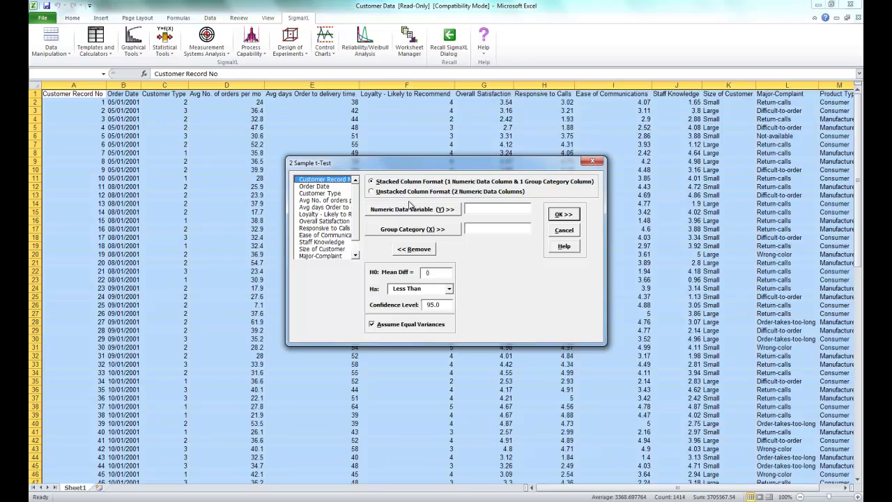
# - Set Y to Overall Satisfaction, X to Customer Type, and the alternative hypothesis to Not Equal To
pyautogui.click(325, 221)
pyautogui.click(414, 210)
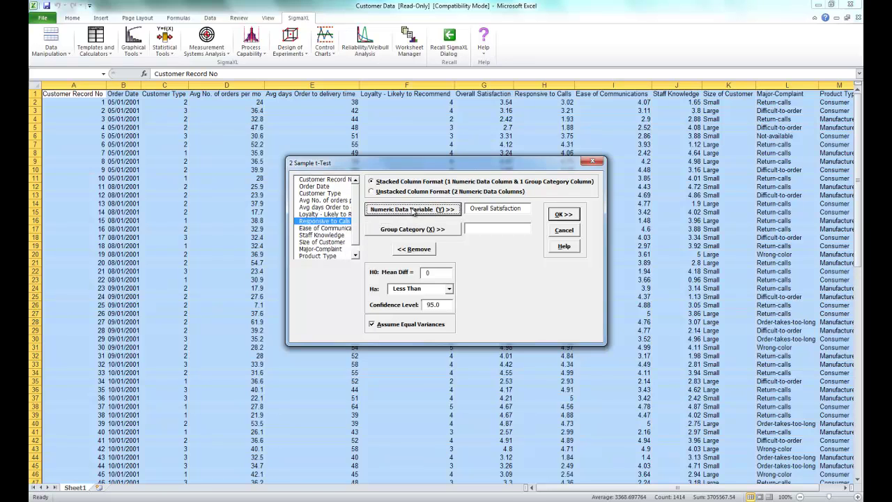
pyautogui.click(328, 193)
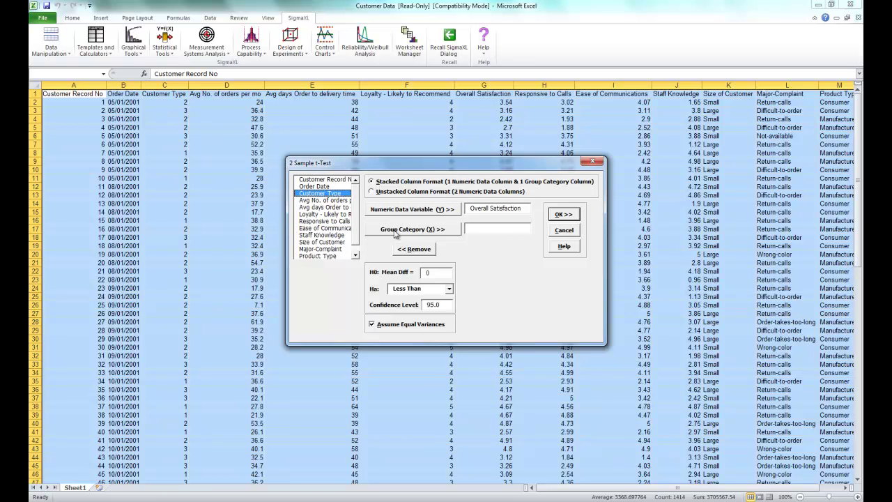
pyautogui.click(396, 233)
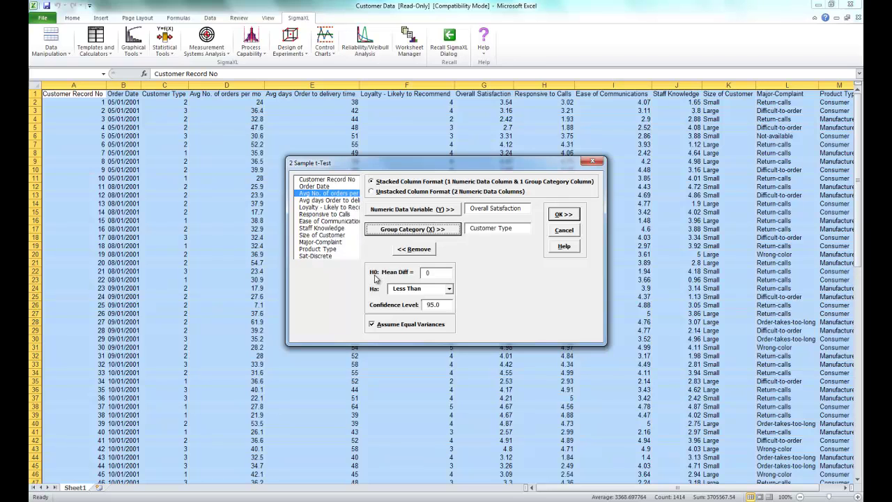
pyautogui.click(431, 289)
pyautogui.click(430, 302)
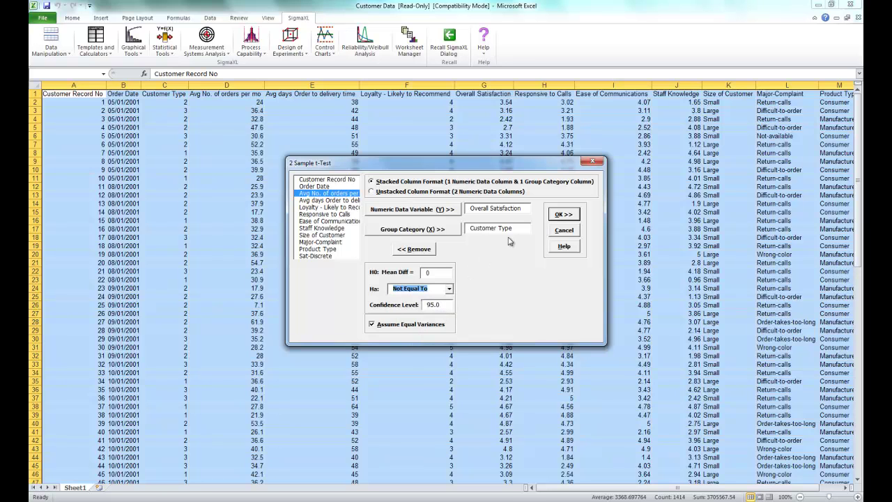
pyautogui.click(563, 216)
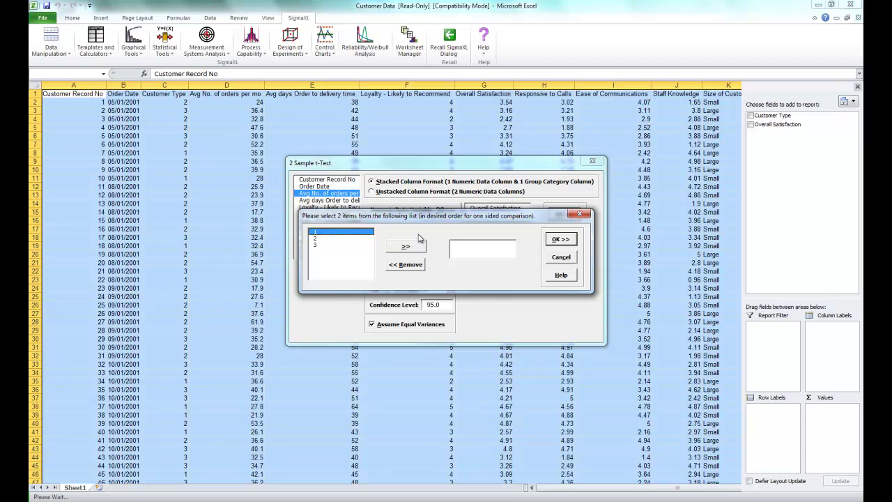
# - Compare customer types 2 and 3 and generate the t-test results sheet
pyautogui.click(333, 239)
pyautogui.click(395, 248)
pyautogui.click(395, 248)
pyautogui.click(559, 241)
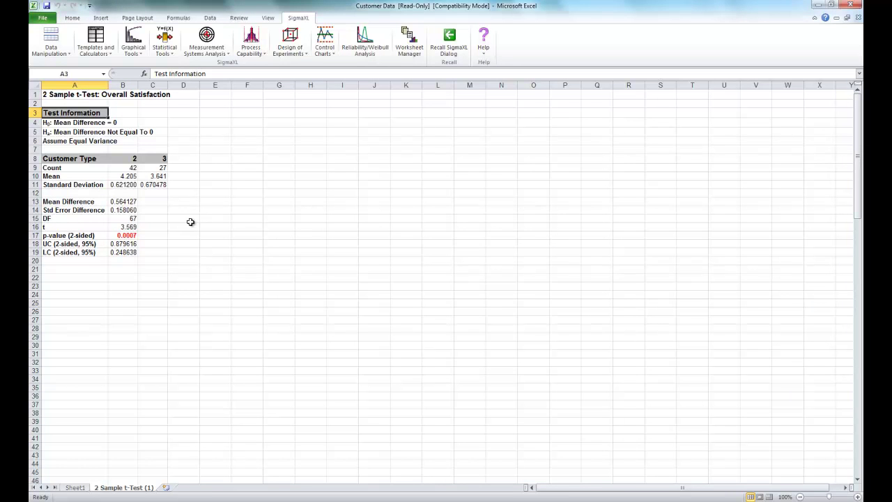
# - Review the Mean Difference result and the hypothesised difference in B4
pyautogui.click(79, 202)
pyautogui.moveTo(79, 202); pyautogui.dragTo(123, 201)
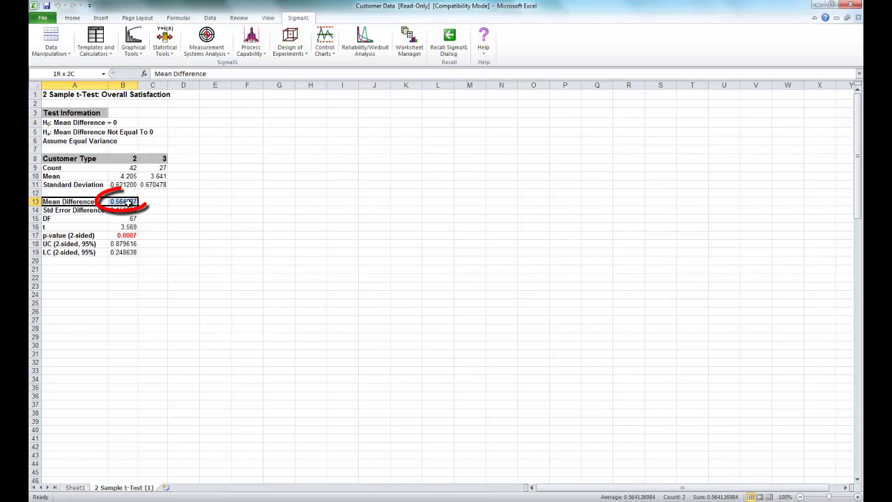
pyautogui.click(173, 253)
pyautogui.click(117, 123)
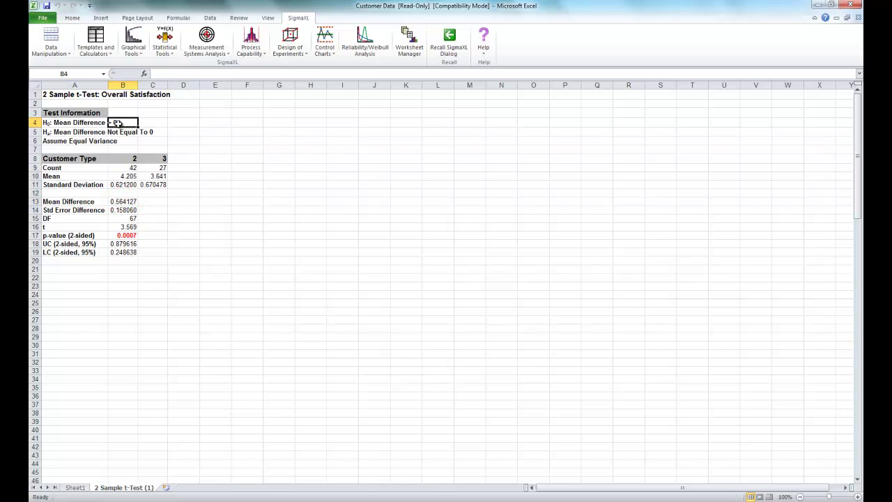
# - Inspect the means for customer types 2 and 3
pyautogui.click(129, 177)
pyautogui.click(150, 177)
pyautogui.click(122, 177)
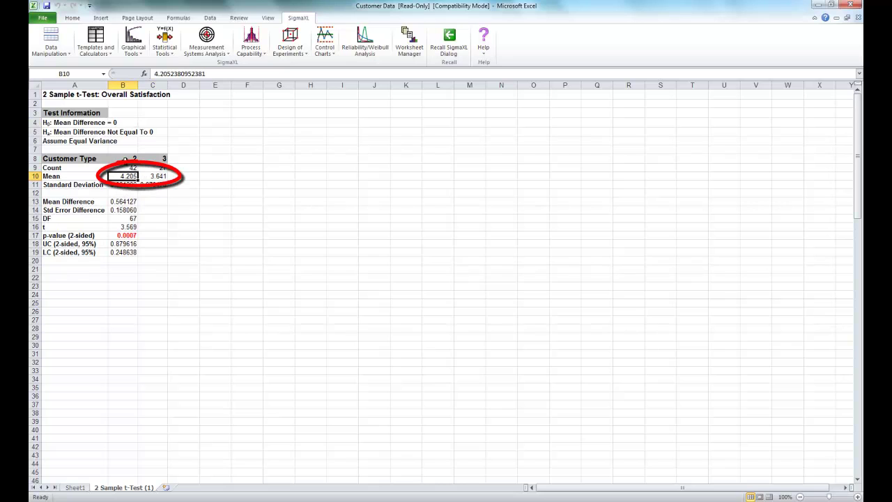
pyautogui.click(164, 160)
pyautogui.click(161, 176)
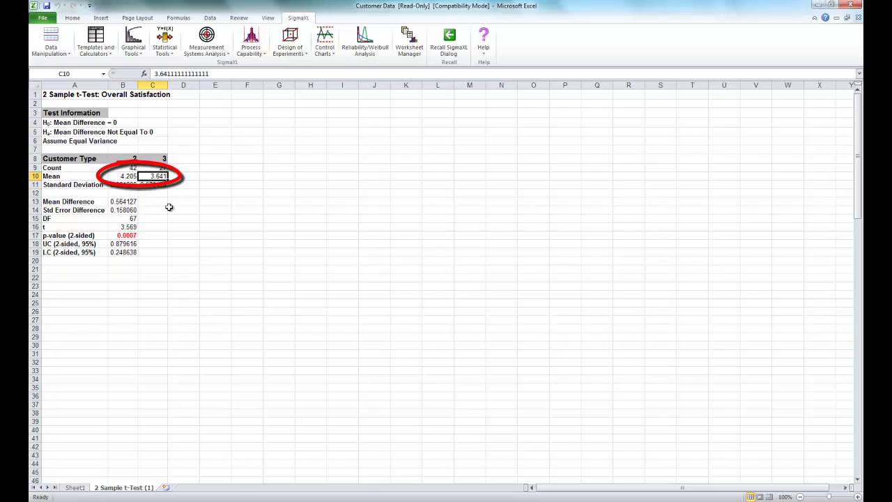
# - Check the 2-sided p-value, then return to Sheet1
pyautogui.click(62, 235)
pyautogui.moveTo(101, 235); pyautogui.dragTo(122, 235)
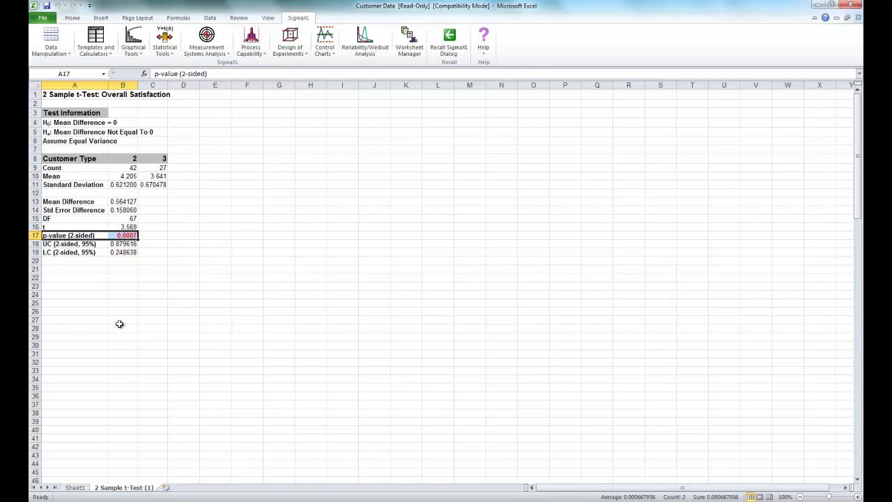
pyautogui.click(75, 487)
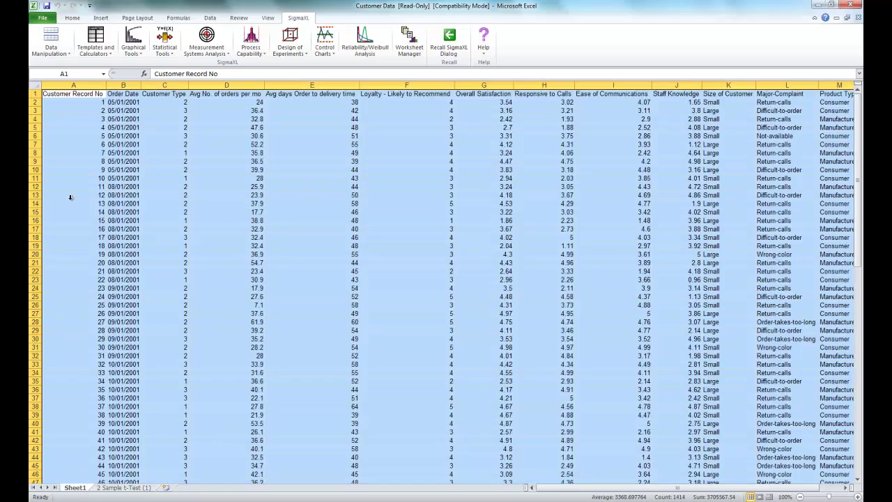
# - Open the DietCola workbook from the Sample Data folder
pyautogui.click(41, 19)
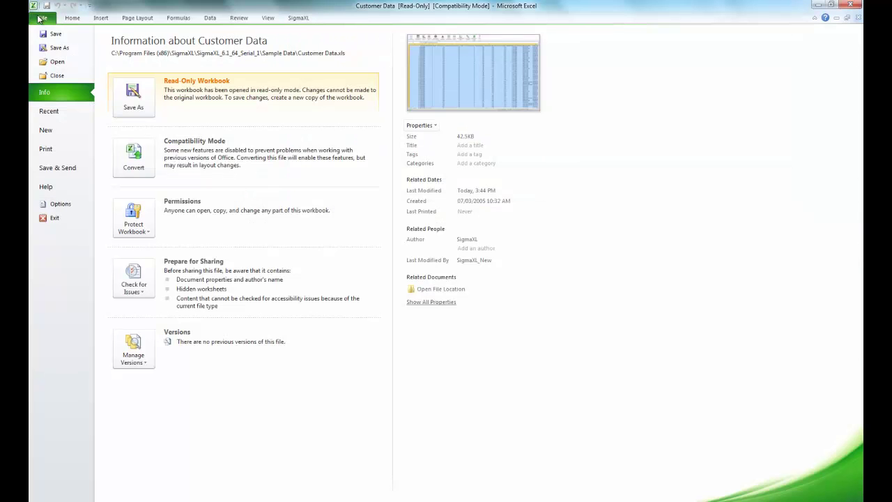
pyautogui.click(57, 61)
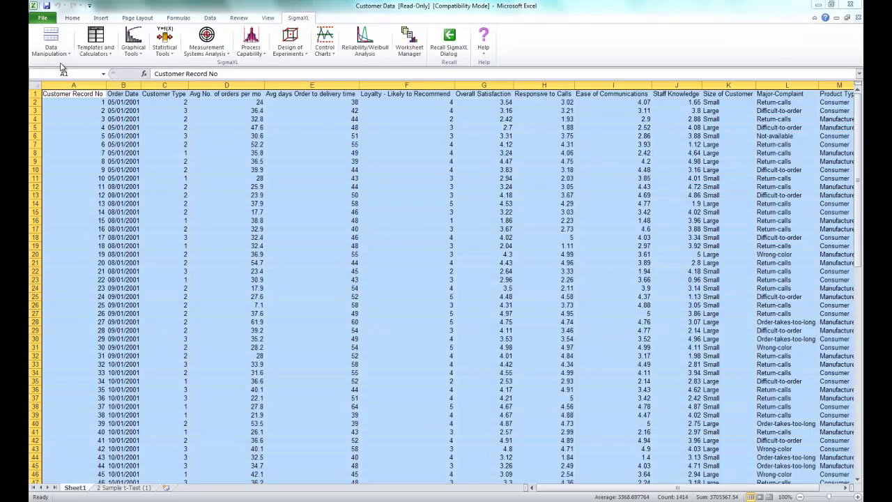
pyautogui.click(178, 184)
pyautogui.click(172, 194)
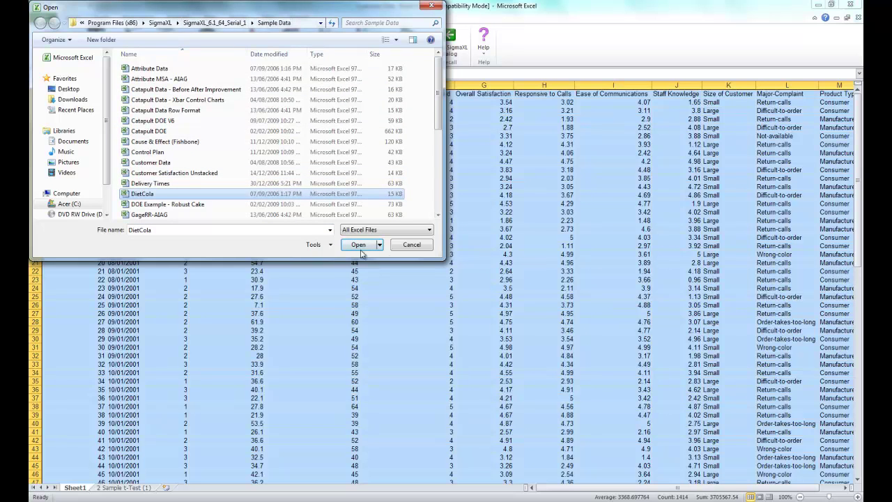
pyautogui.click(358, 245)
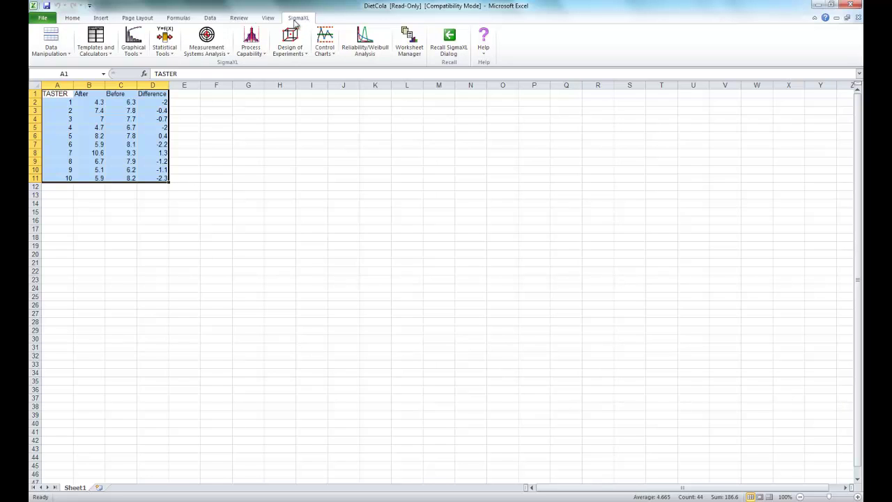
# - Run a 1 Sample t-Test with Difference as the numeric data variable (Y)
pyautogui.click(169, 49)
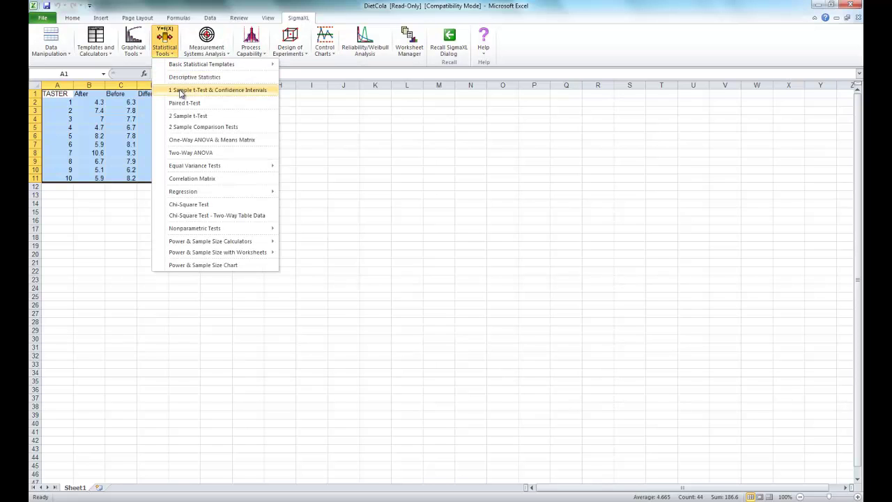
pyautogui.click(180, 93)
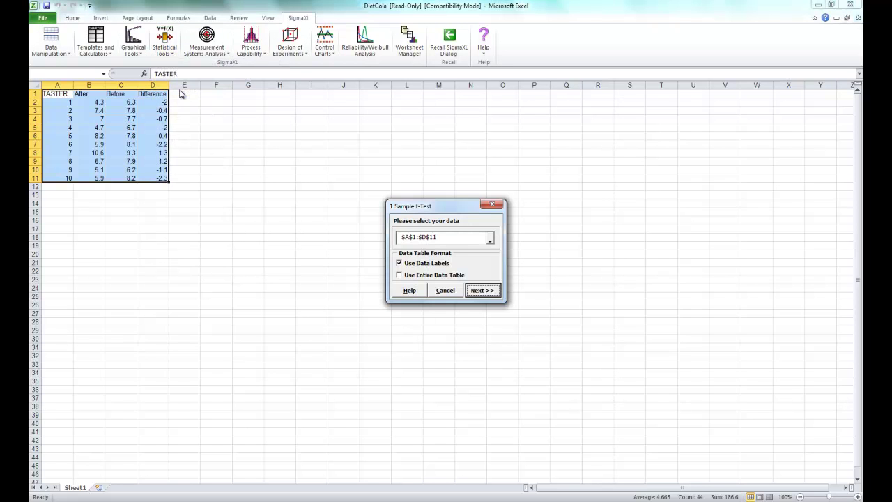
pyautogui.click(494, 293)
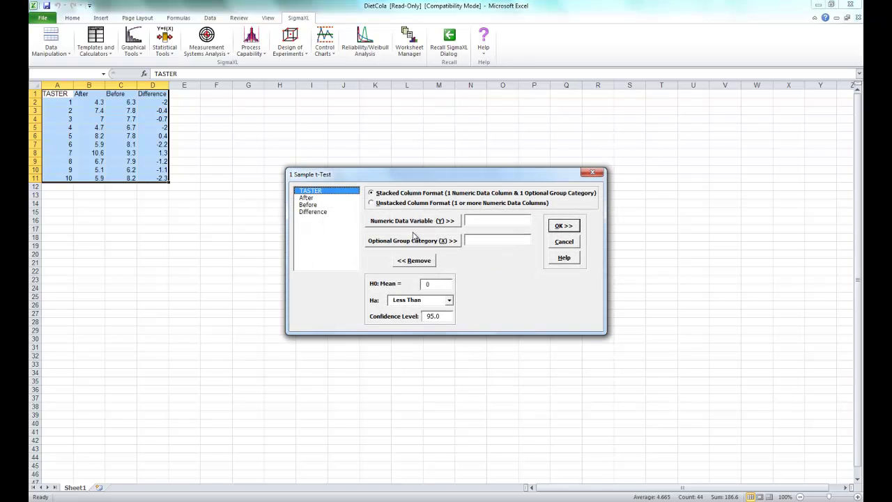
pyautogui.click(313, 212)
pyautogui.click(399, 222)
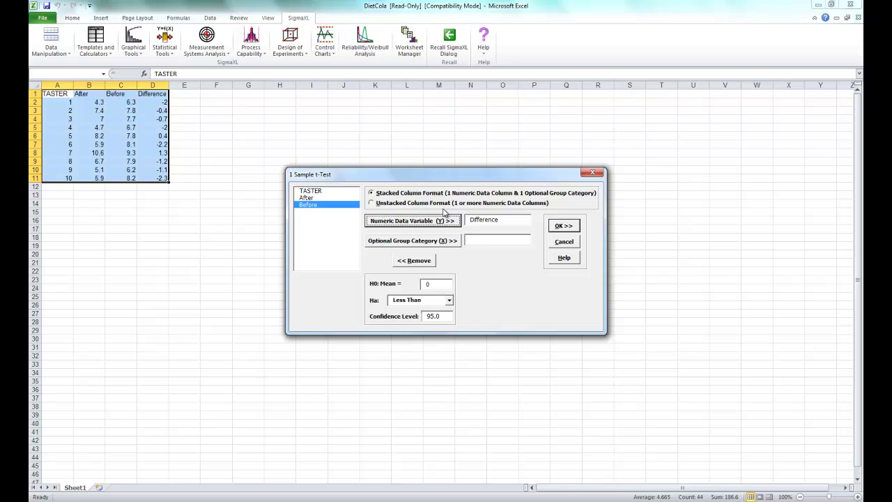
pyautogui.click(558, 228)
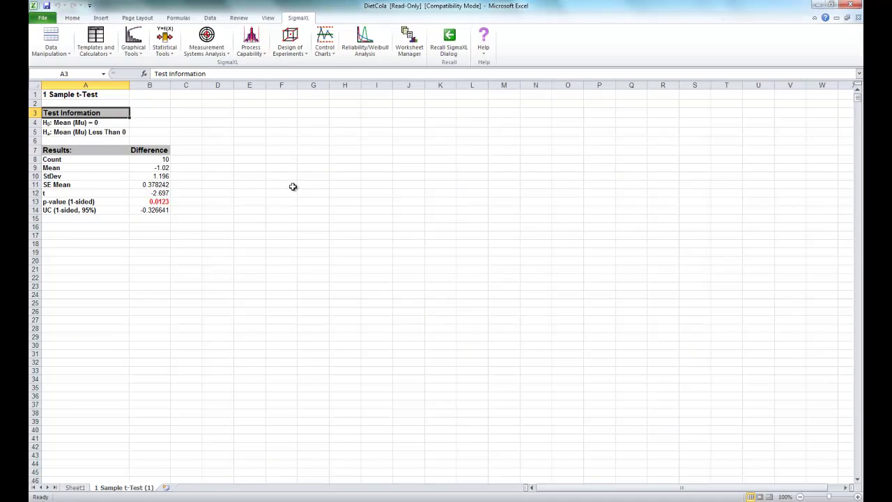
# - Check the exact p-value in cell B13, then return to Sheet1
pyautogui.click(167, 202)
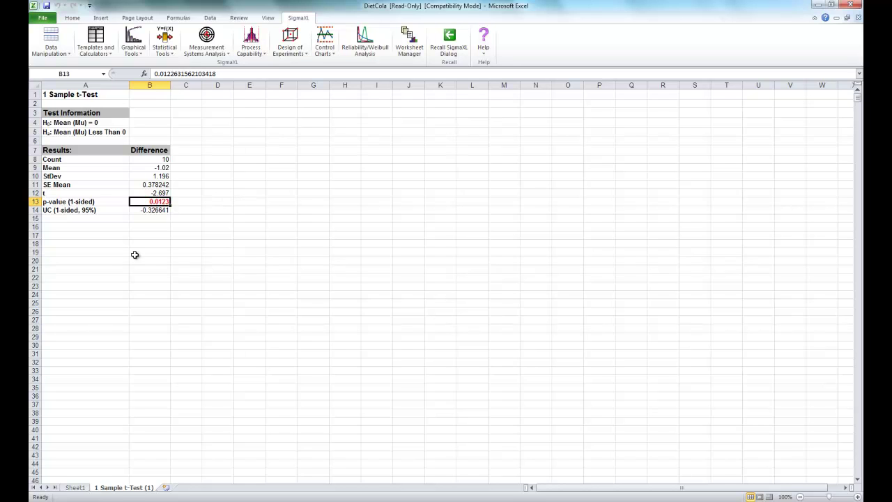
pyautogui.click(75, 488)
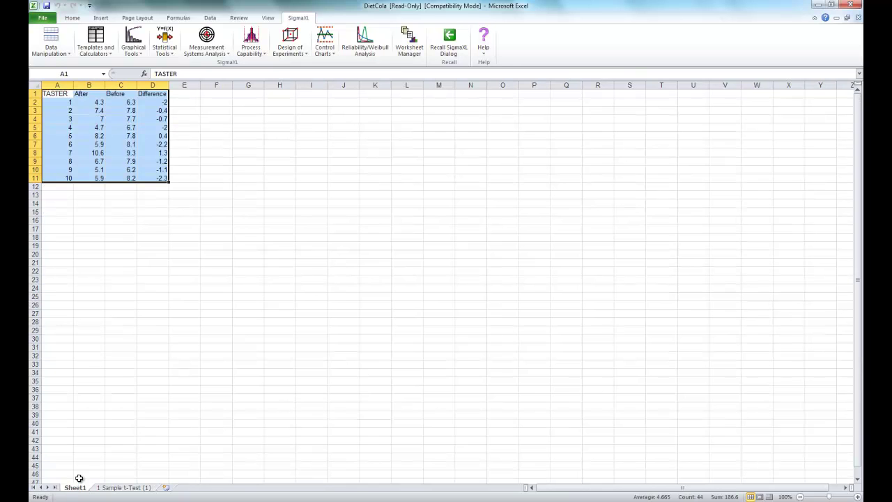
# - Run a Paired t-Test of After (Variable 1) versus Before (Variable 2), then return to Sheet1
pyautogui.click(166, 46)
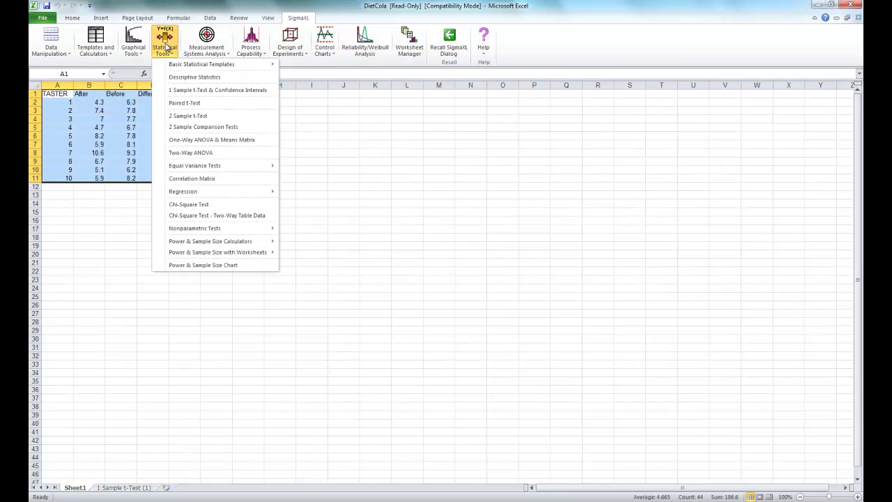
pyautogui.click(178, 103)
pyautogui.click(498, 293)
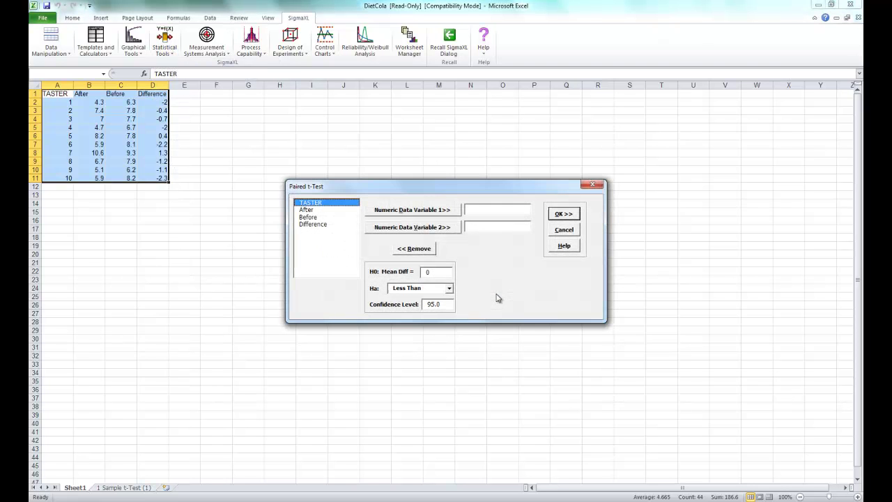
pyautogui.click(319, 210)
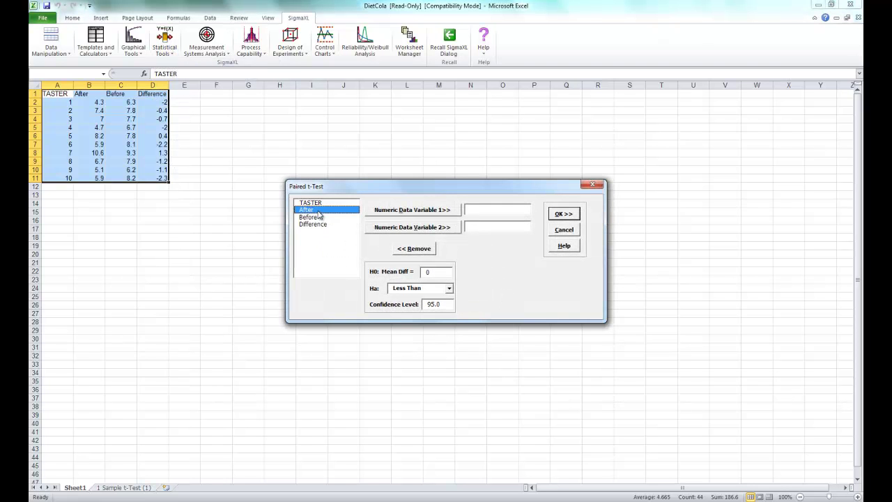
pyautogui.click(390, 214)
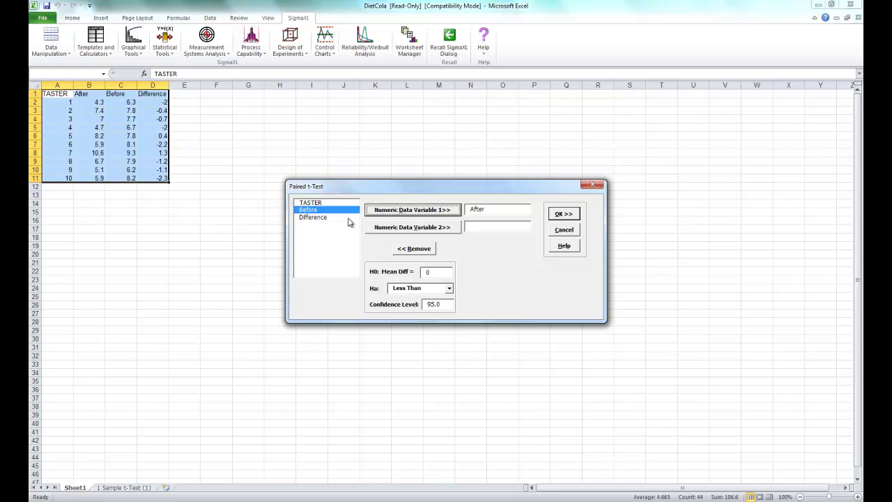
pyautogui.click(387, 230)
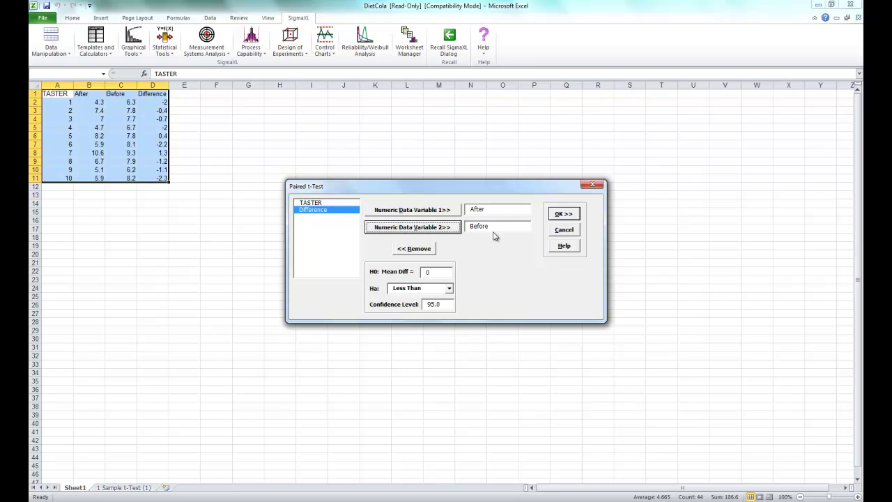
pyautogui.click(563, 213)
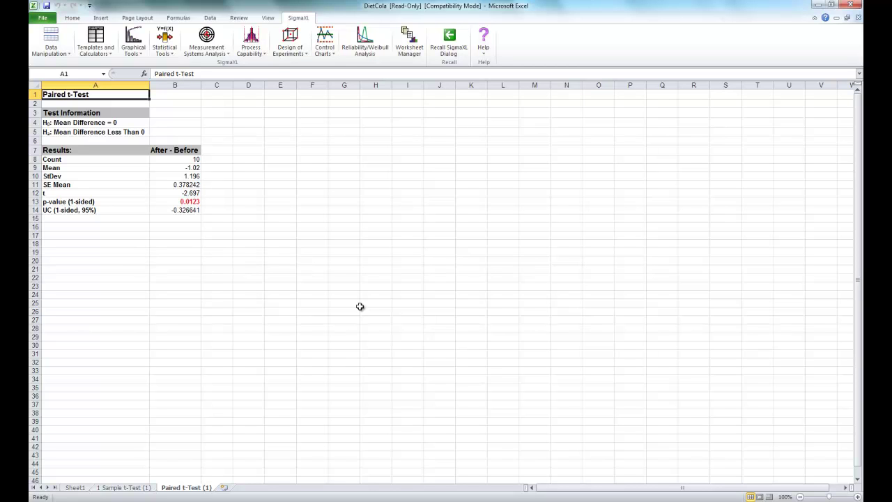
pyautogui.click(75, 488)
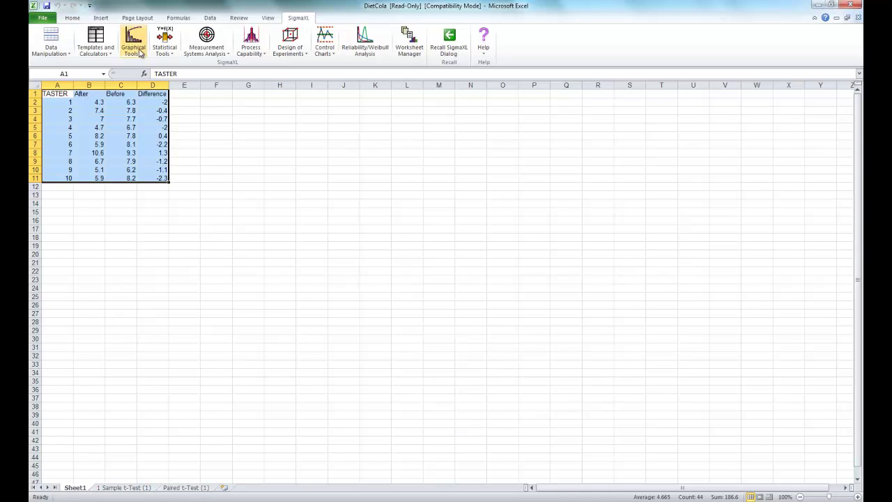
pyautogui.click(163, 47)
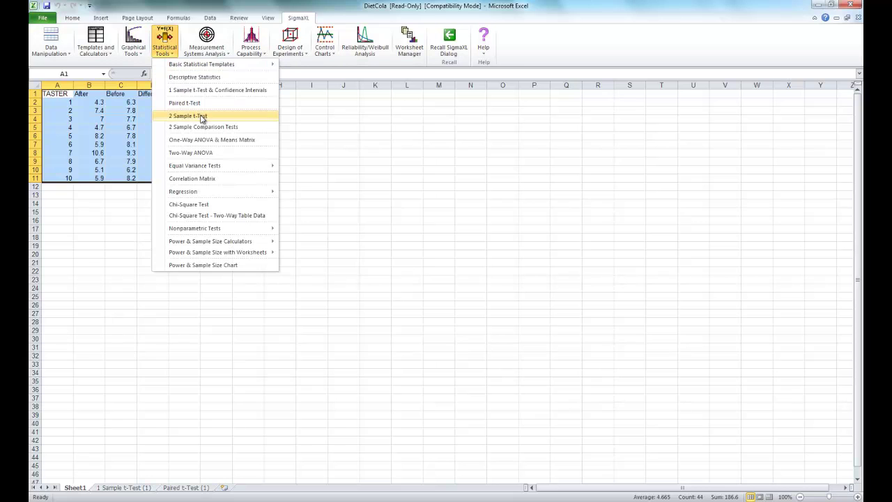
# - Run an unstacked 2 Sample t-Test of After versus Before with alternative hypothesis Less Than
pyautogui.click(202, 116)
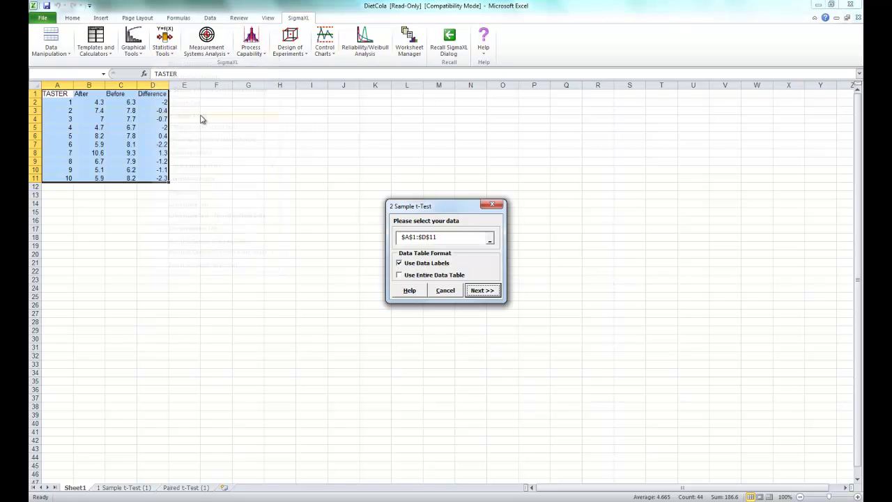
pyautogui.click(483, 293)
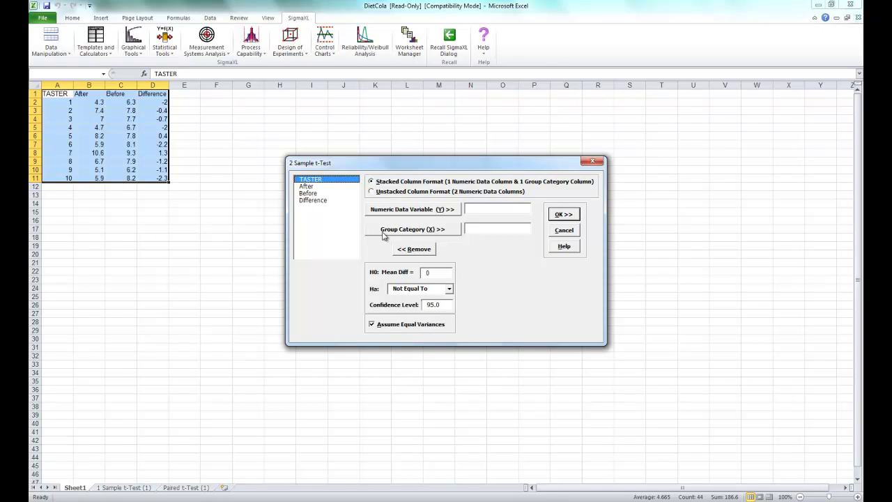
pyautogui.click(374, 193)
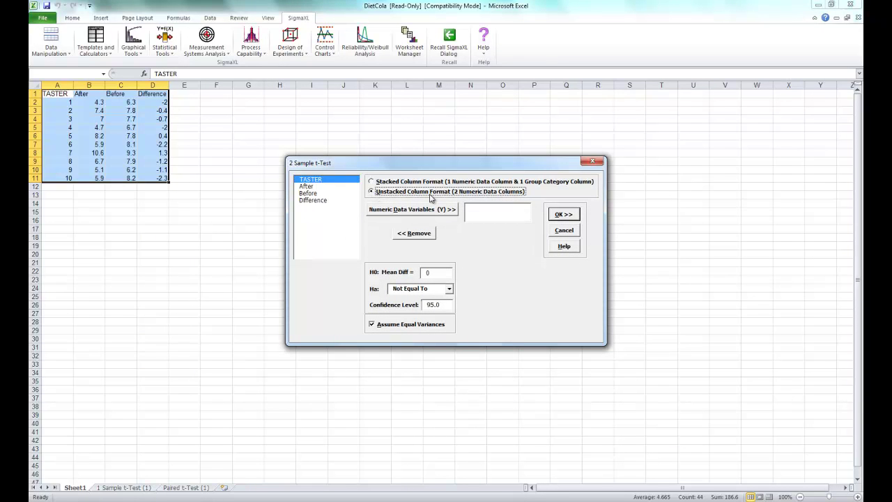
pyautogui.click(317, 188)
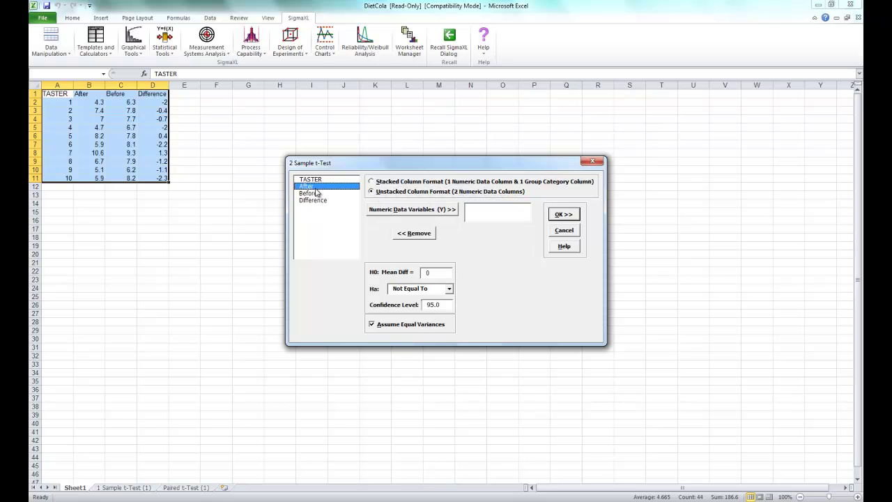
pyautogui.click(384, 212)
pyautogui.click(383, 214)
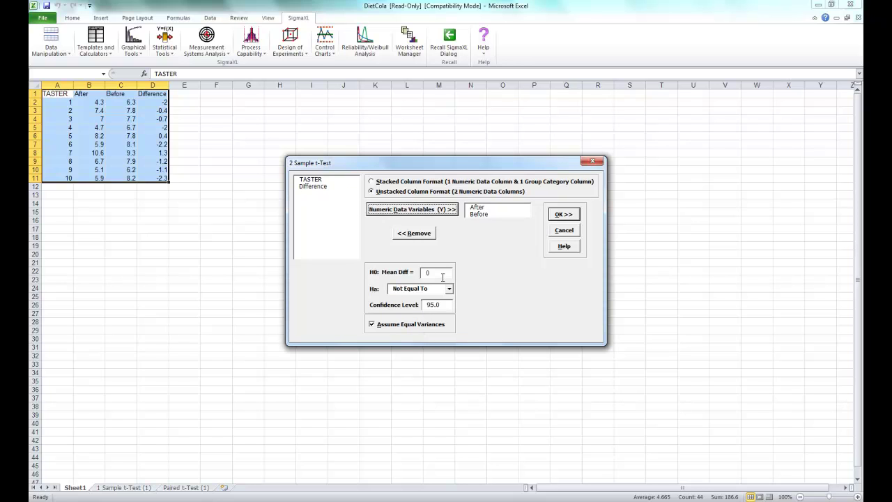
pyautogui.click(433, 290)
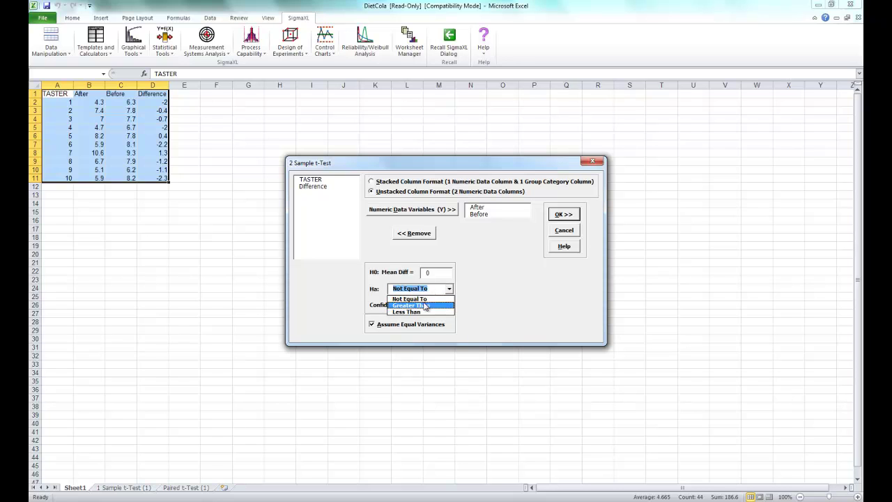
pyautogui.click(422, 312)
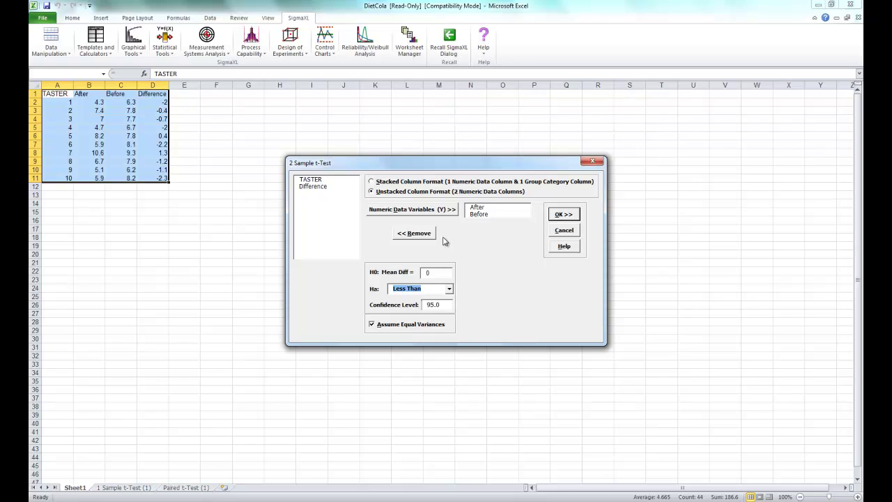
pyautogui.click(565, 217)
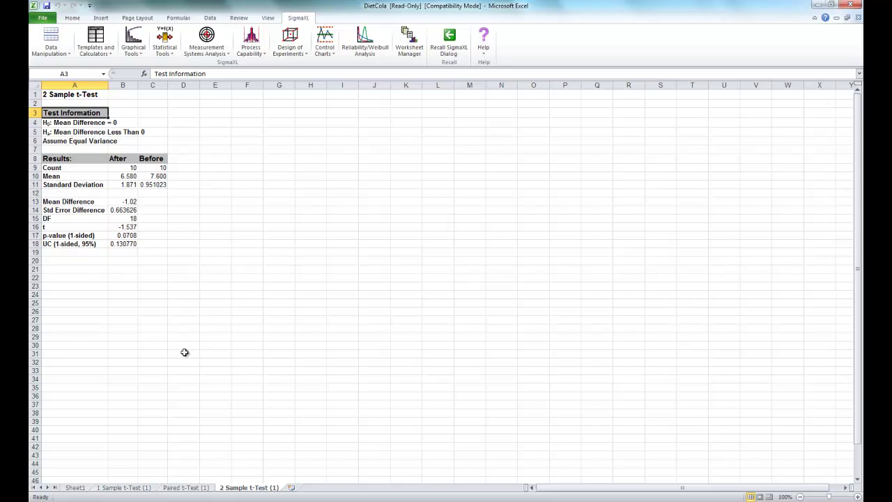
pyautogui.click(186, 488)
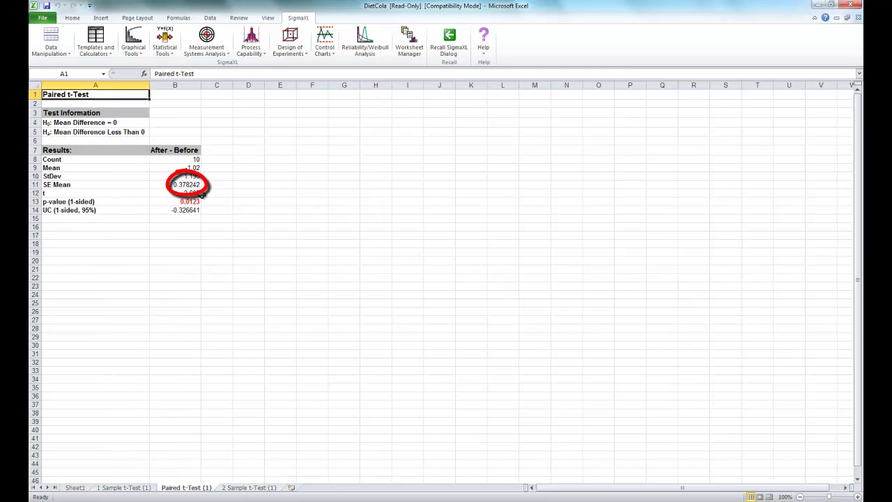
pyautogui.click(249, 488)
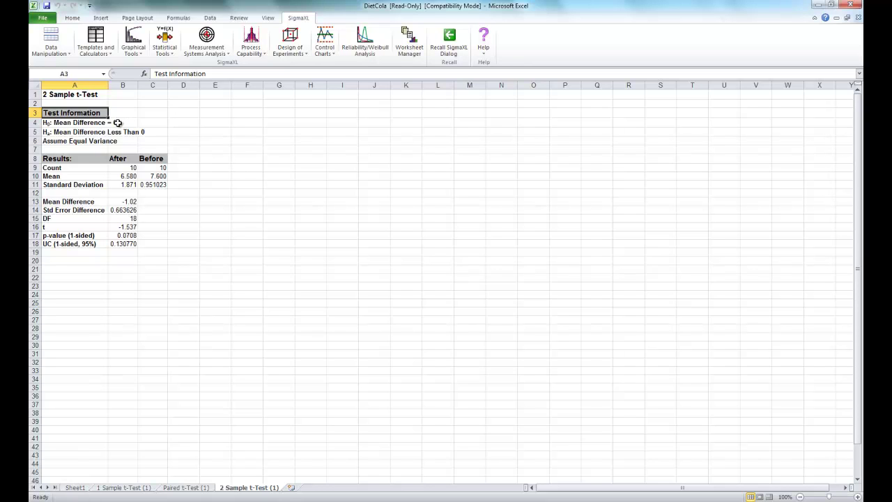
# - In the 2 Sample t-Test power calculator, enter sample size 30 and difference 1
pyautogui.click(164, 47)
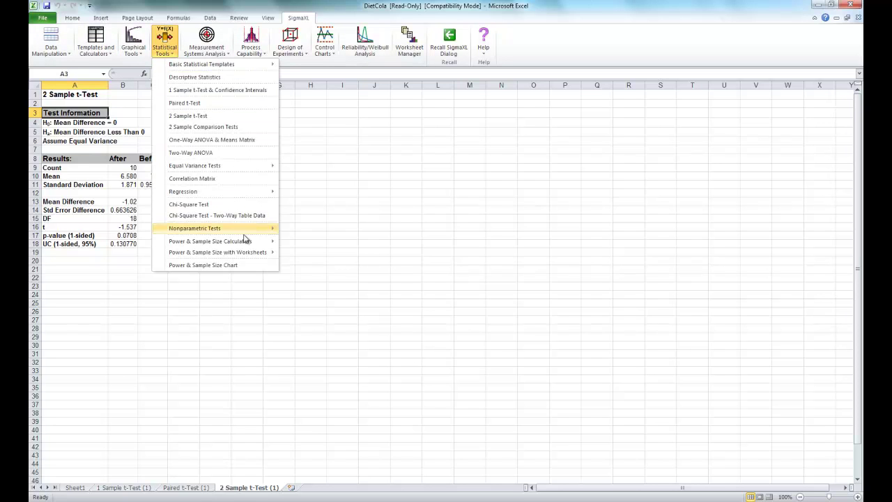
pyautogui.moveTo(245, 244)
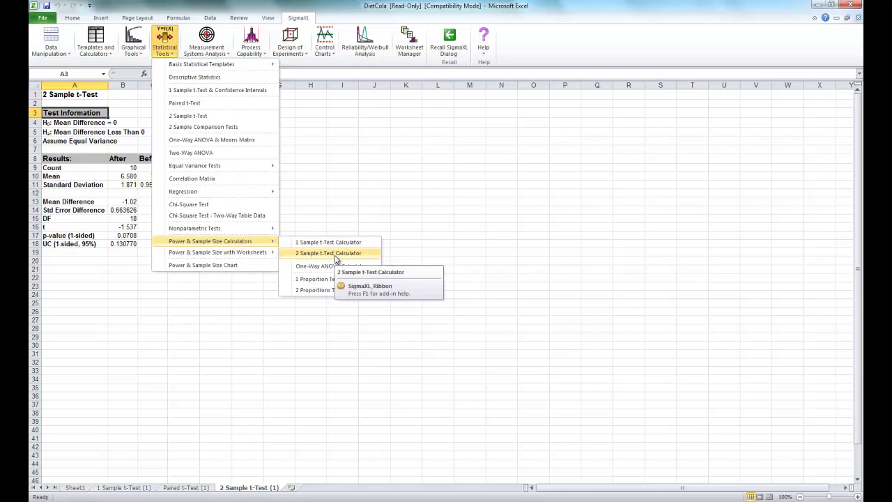
pyautogui.click(336, 255)
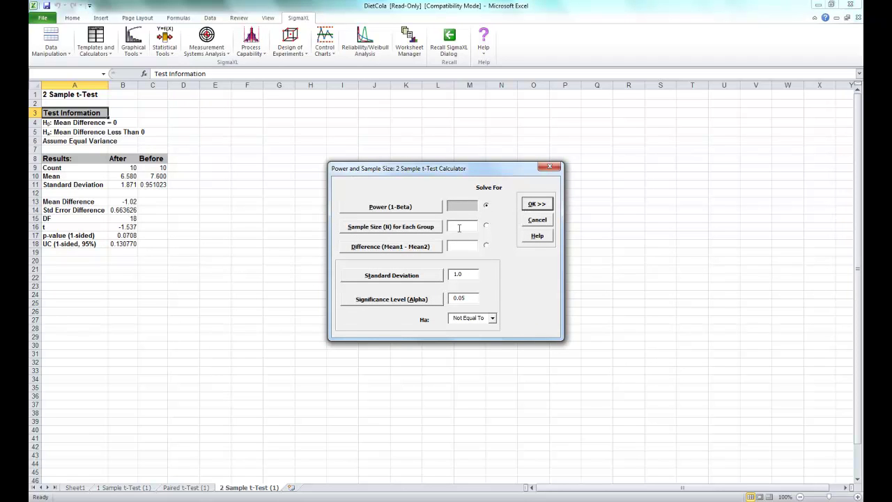
pyautogui.write('30')
pyautogui.press('Tab')
pyautogui.write('1')
# - Calculate the power (0.967708) onto a new PS - 2 Sample t-Test sheet
pyautogui.click(542, 208)
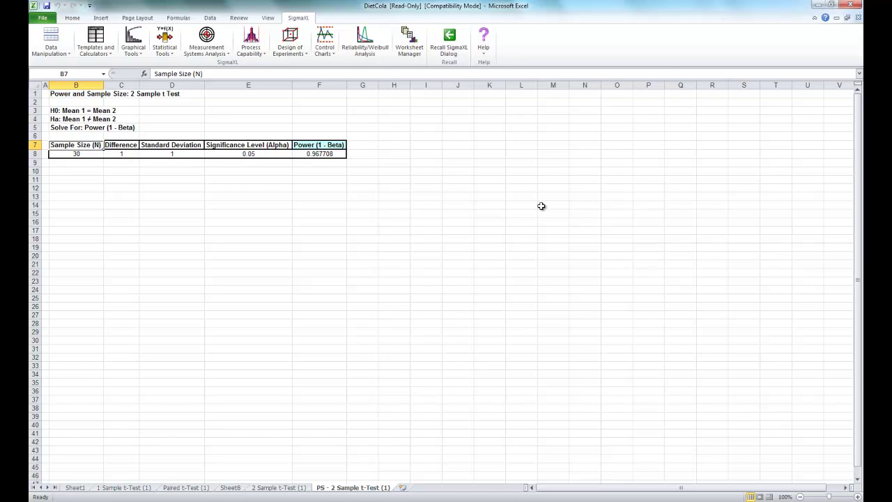